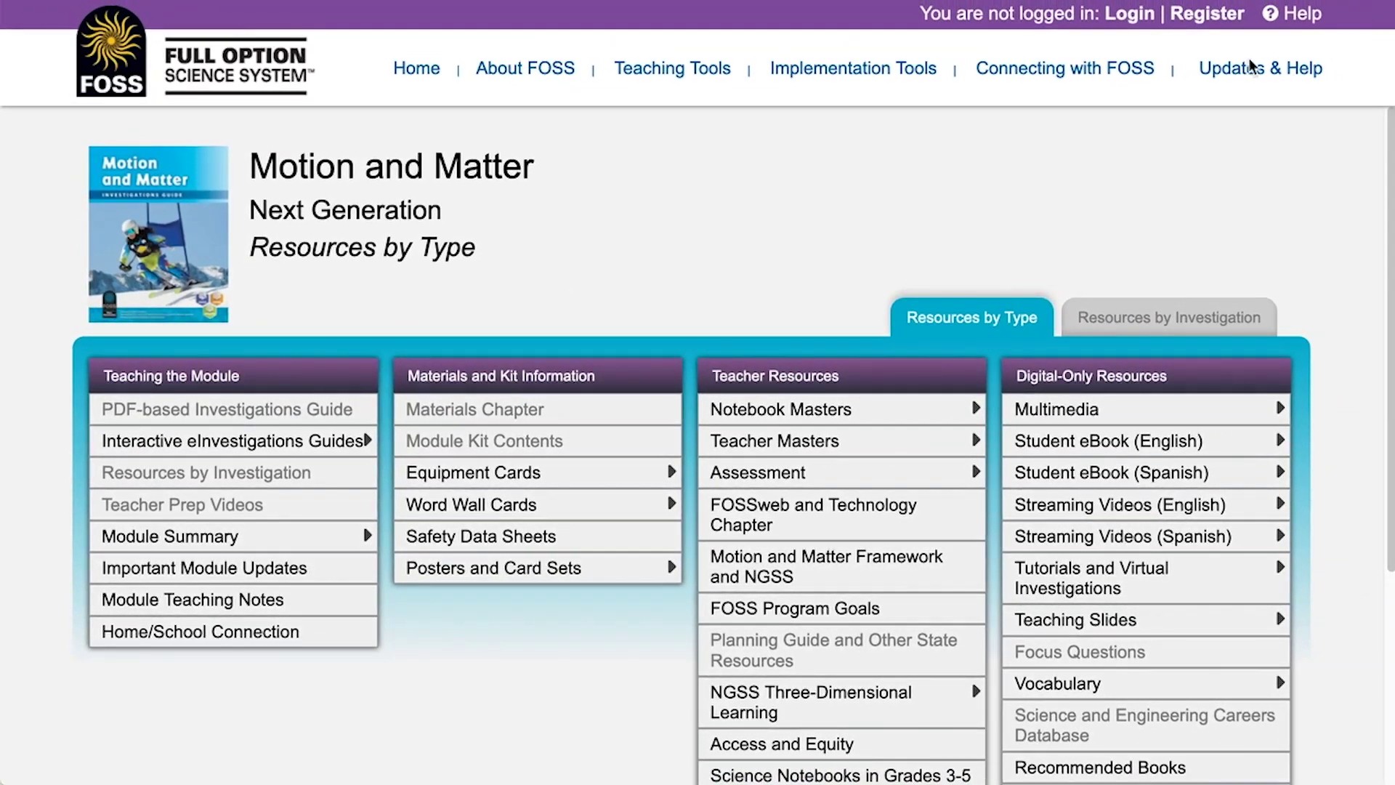
# - Read the Access Codes help page and bring up the contact form for older FOSS kits
pyautogui.moveTo(1251, 73)
pyautogui.click(1238, 291)
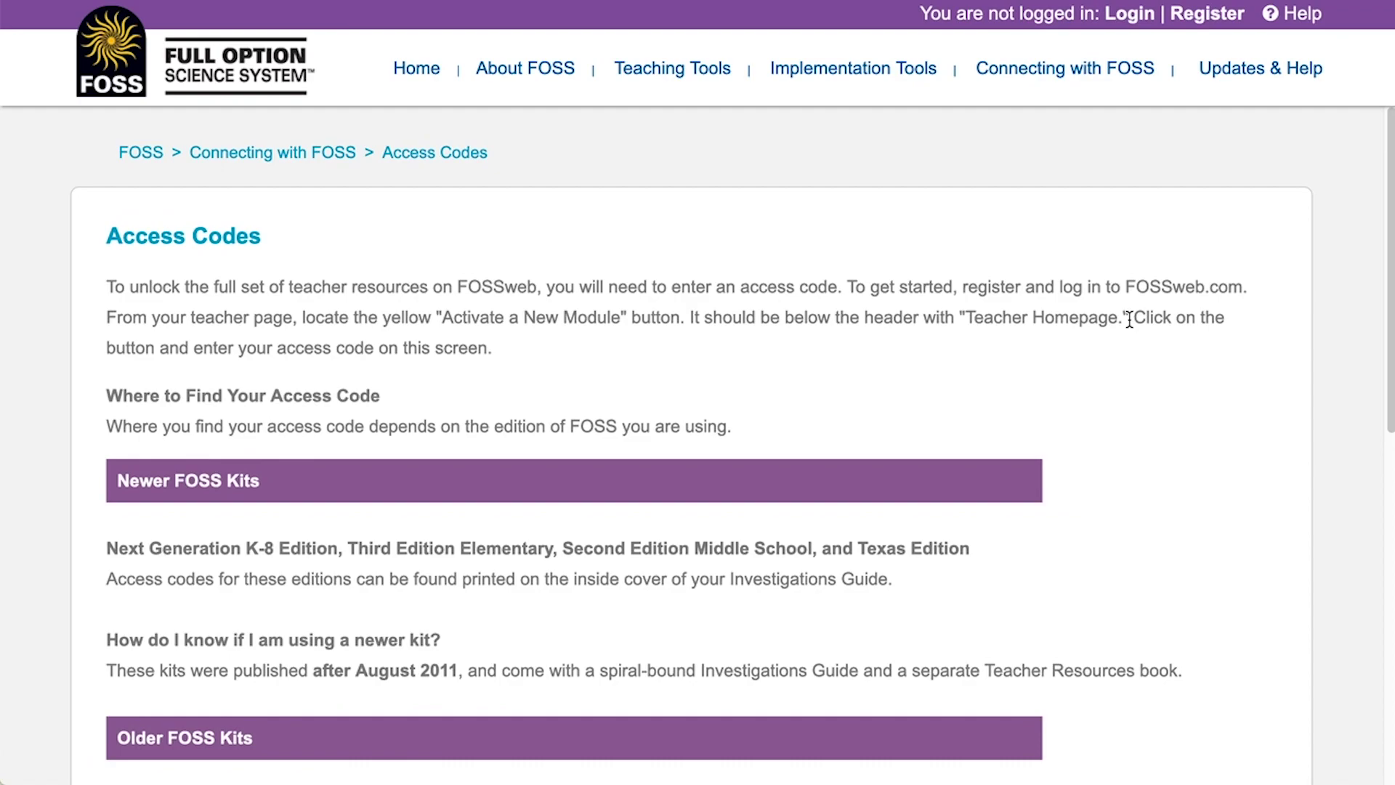
pyautogui.scroll(-5, 1132, 327)
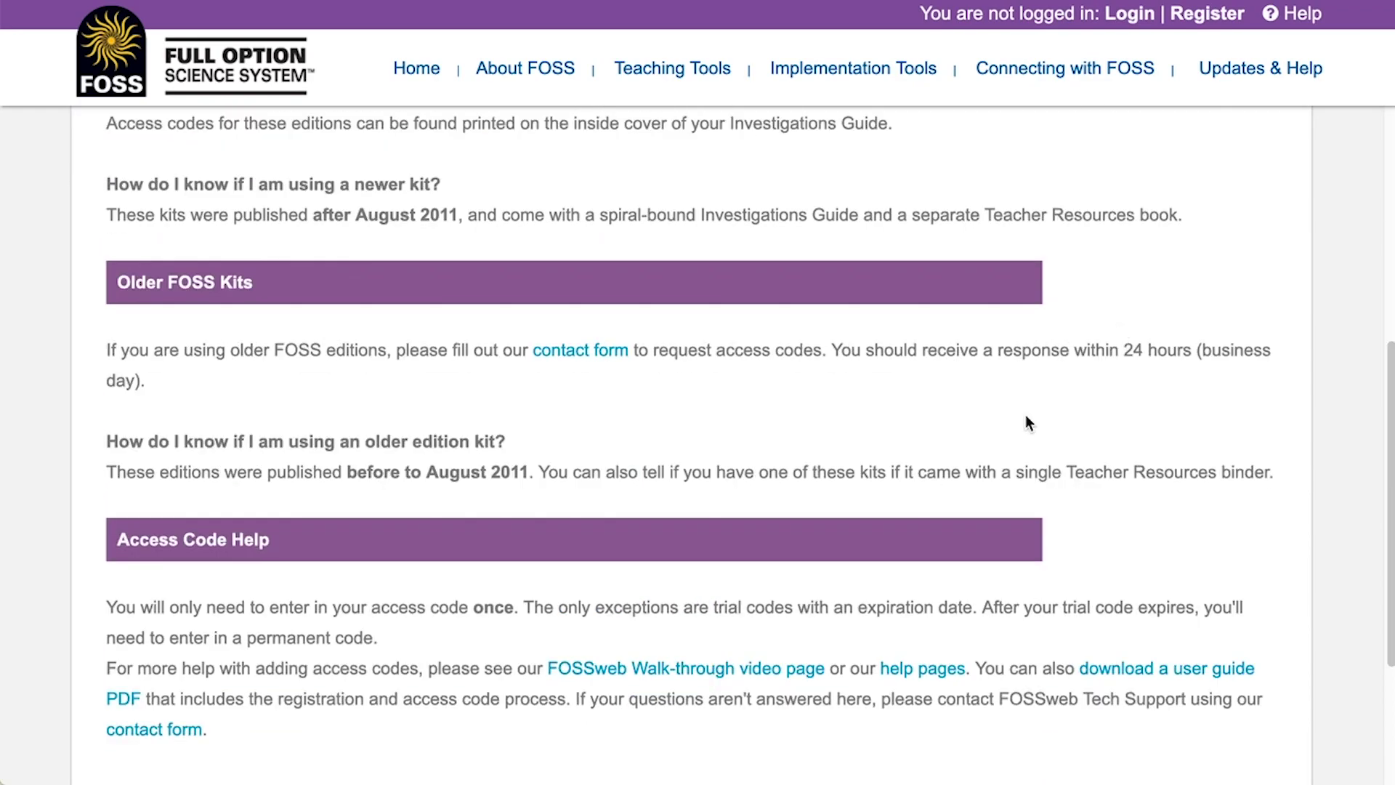
pyautogui.click(592, 354)
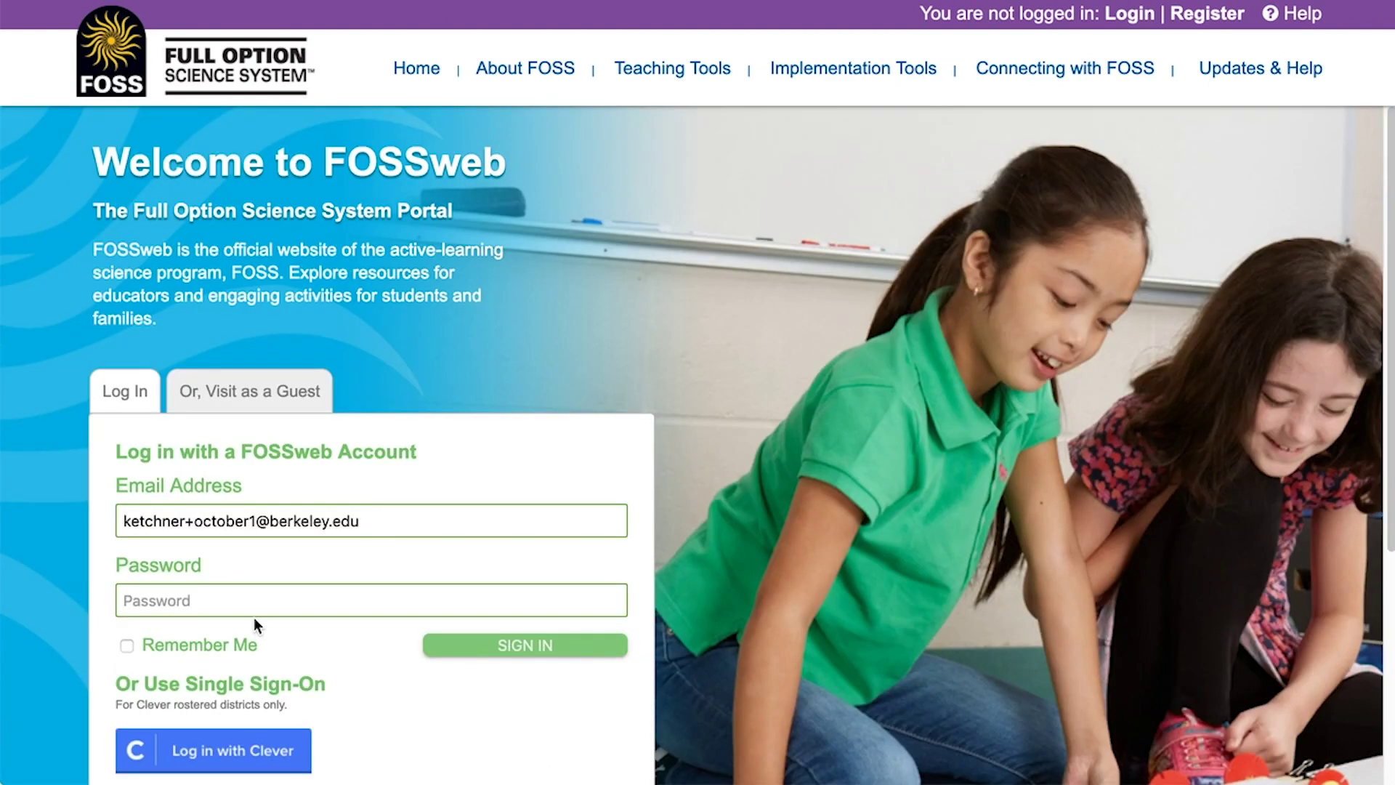
pyautogui.click(240, 601)
# - Sign in with the account password and scroll down to My FOSS Modules
pyautogui.write('•••••••••')
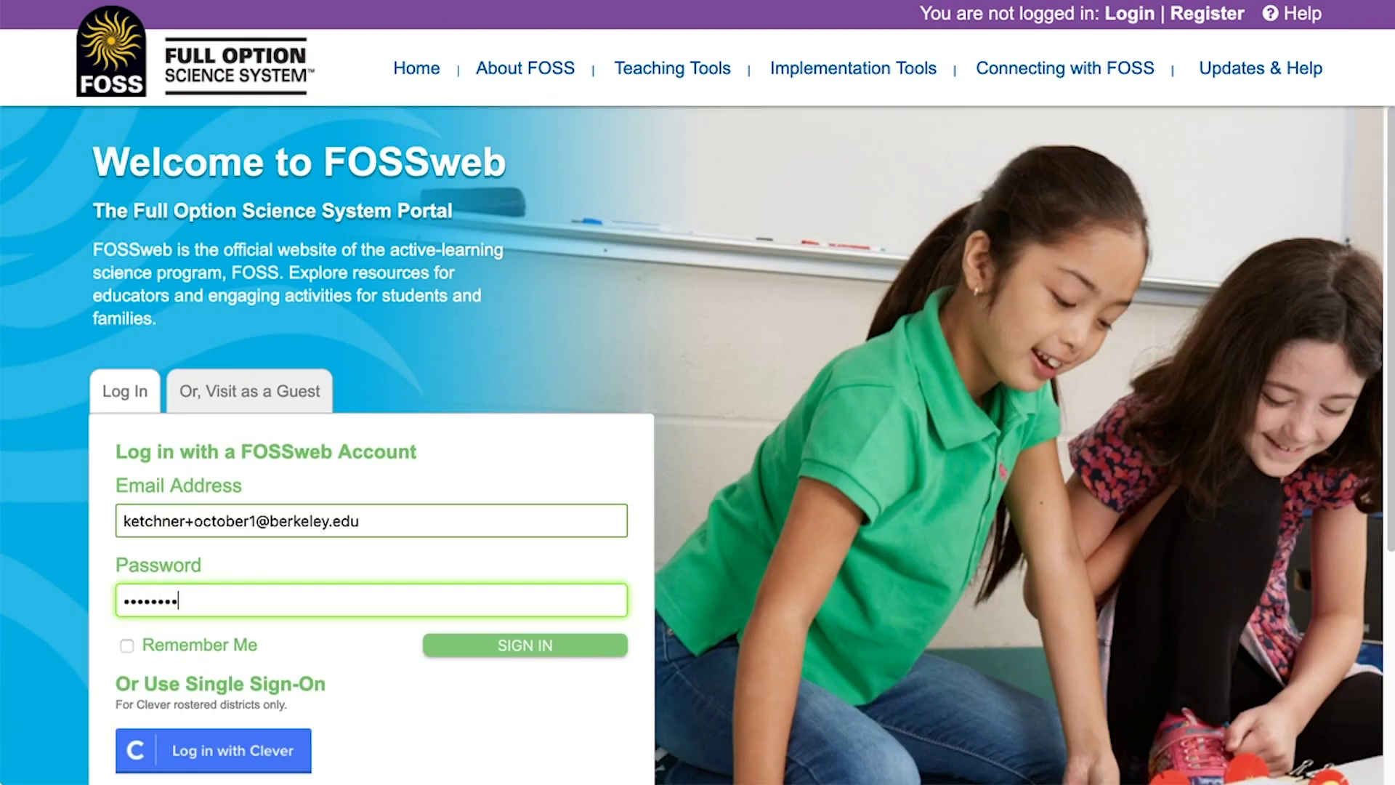
pyautogui.press('Return')
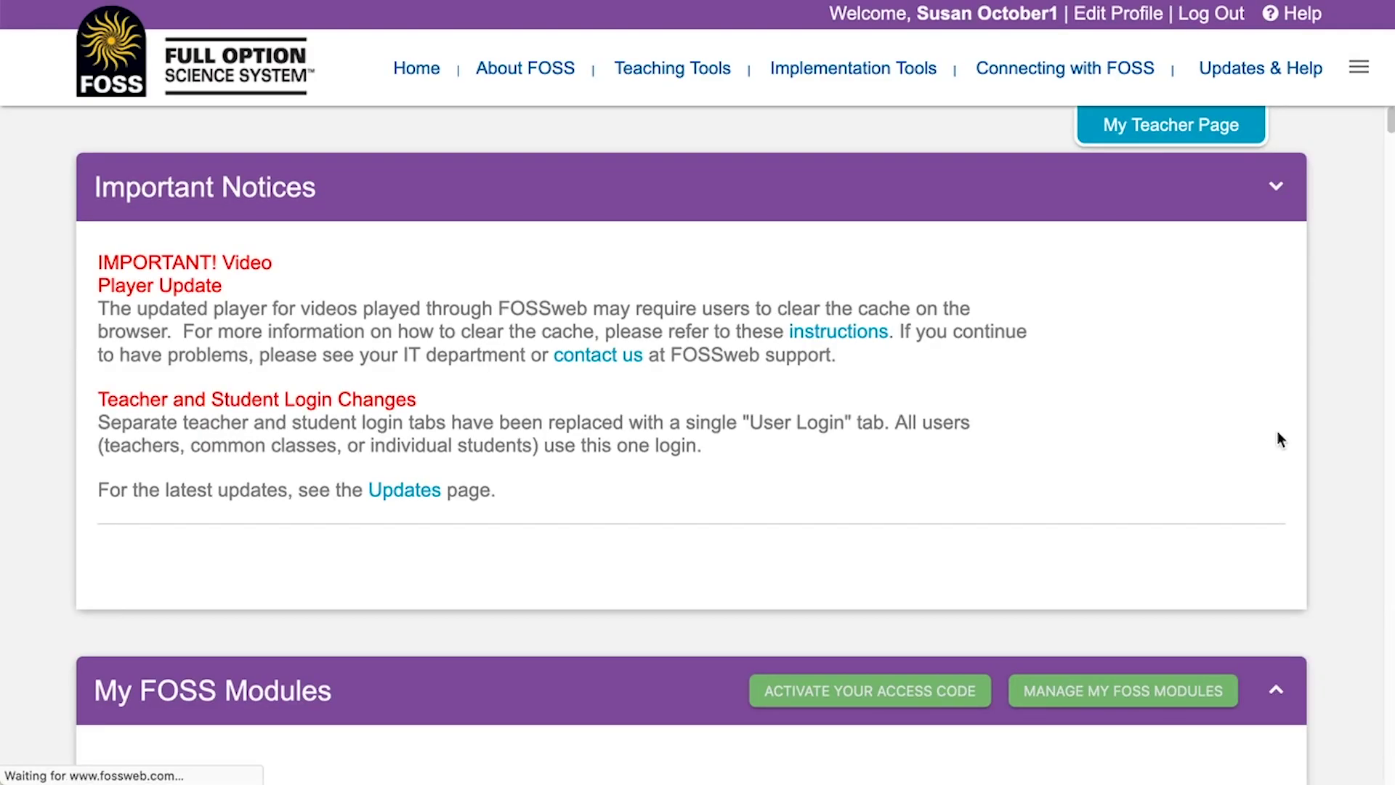
pyautogui.scroll(-6, 1277, 436)
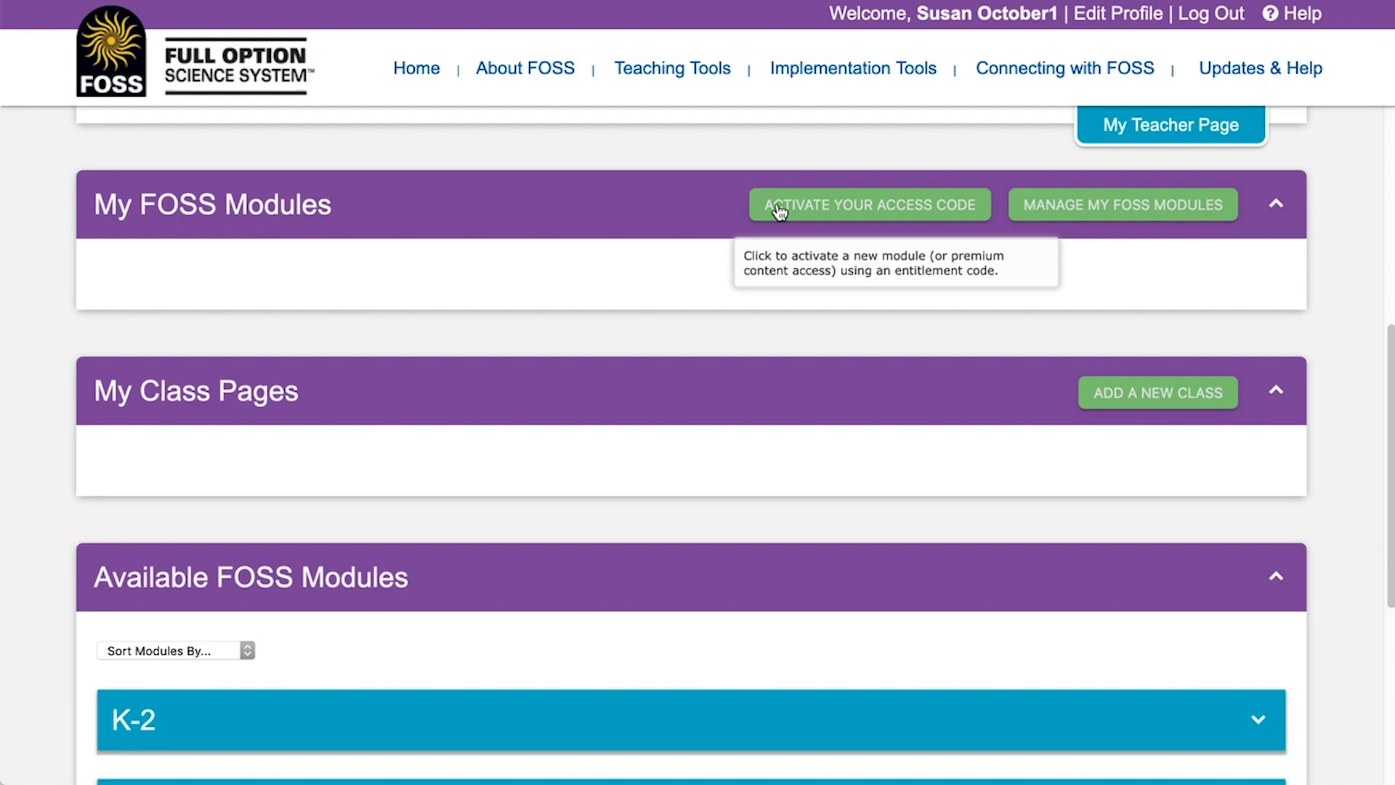
# - Enter three module access codes in the first three activation fields and submit them
pyautogui.click(779, 211)
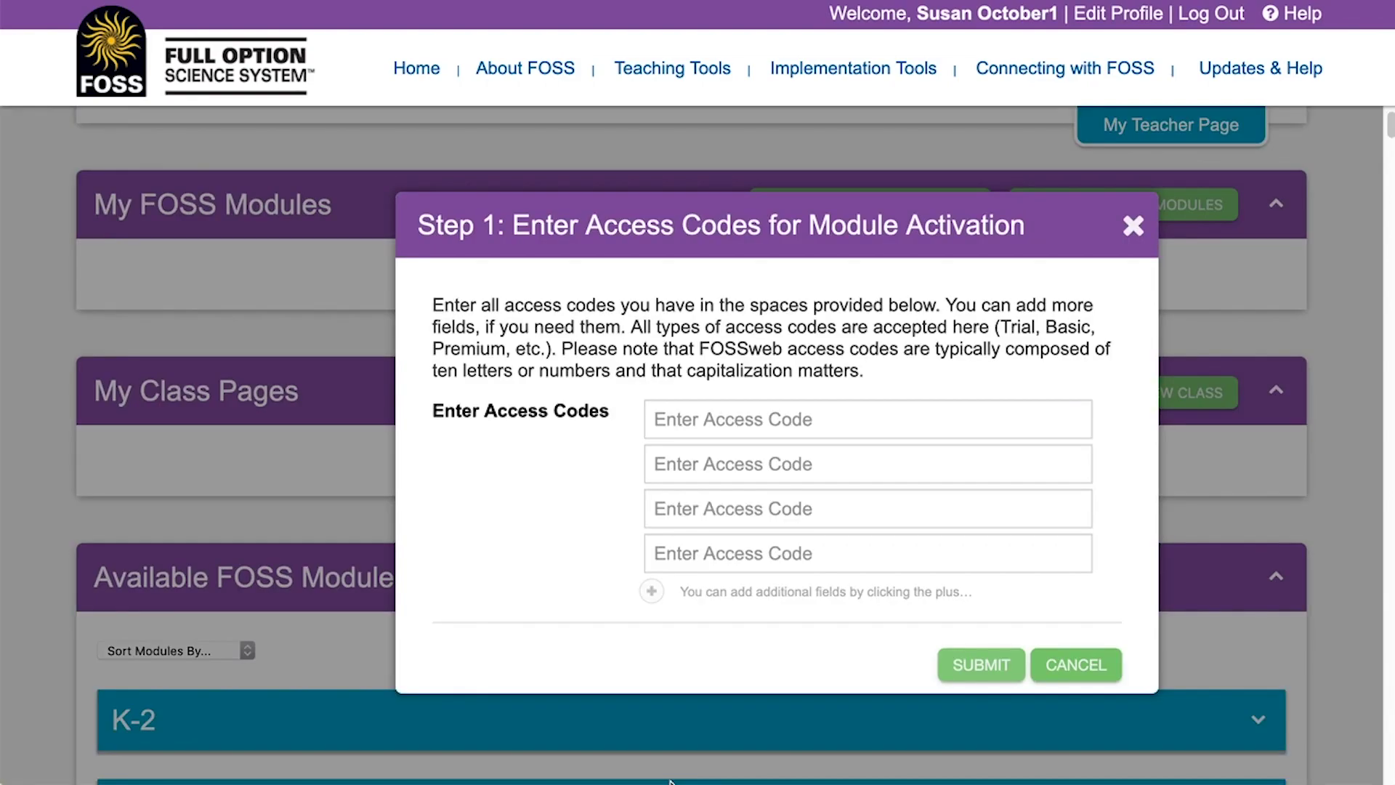
pyautogui.click(679, 412)
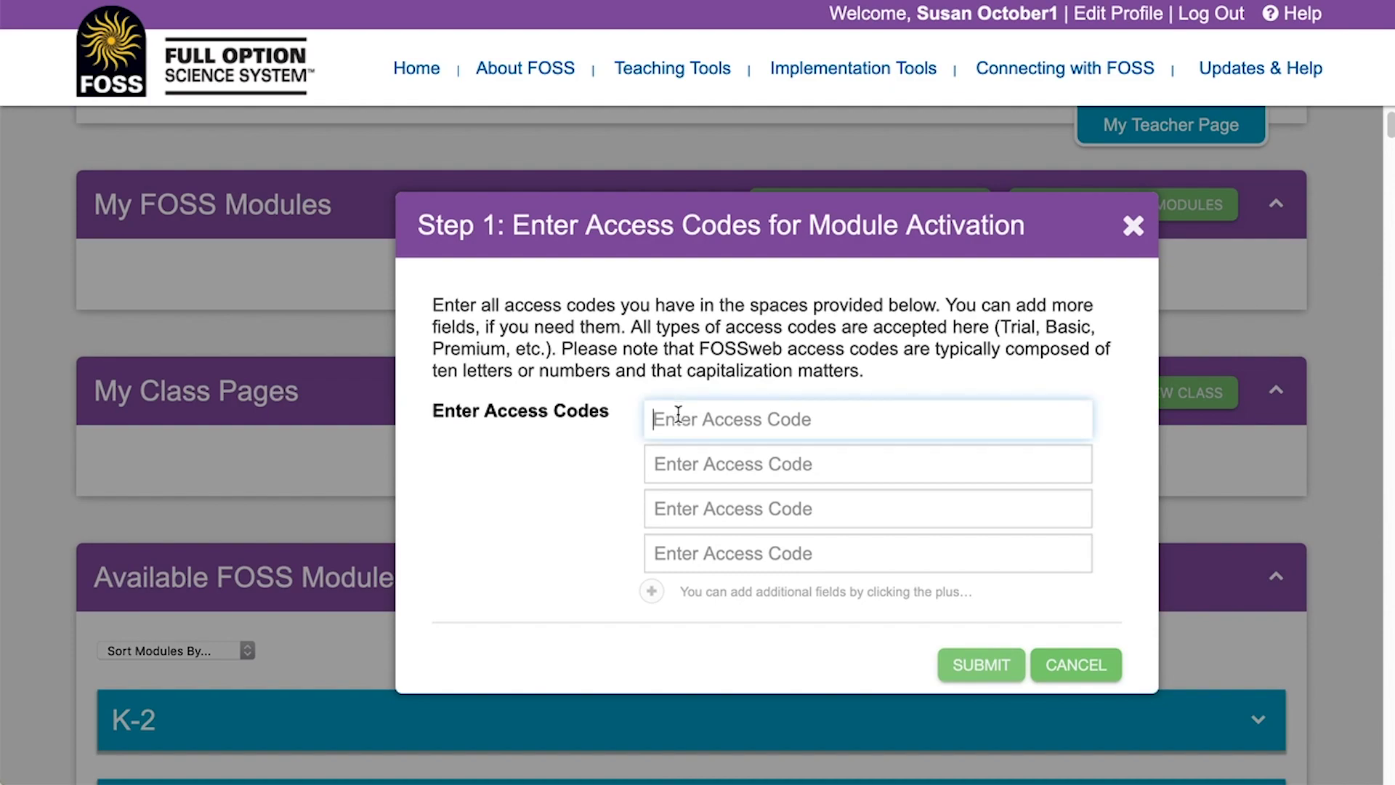
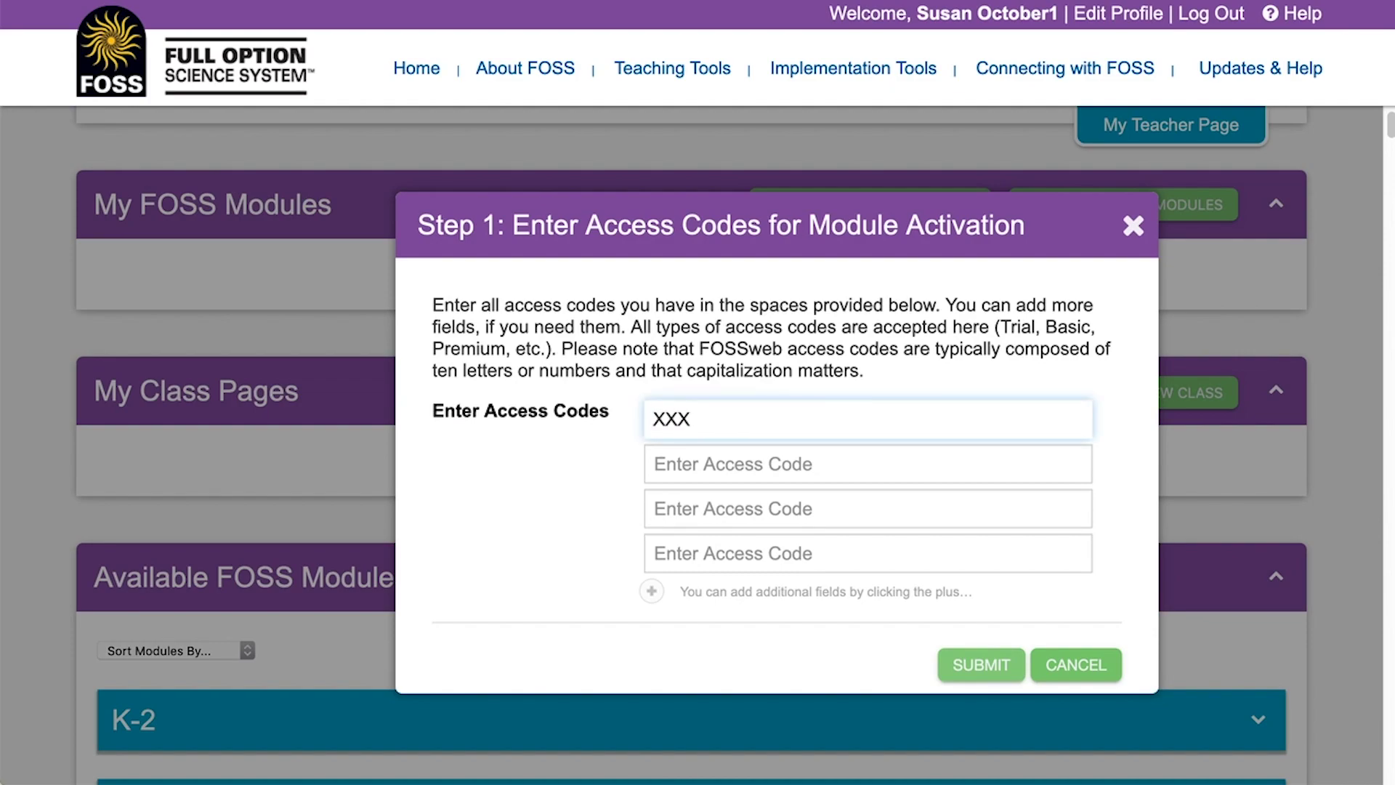
pyautogui.click(727, 463)
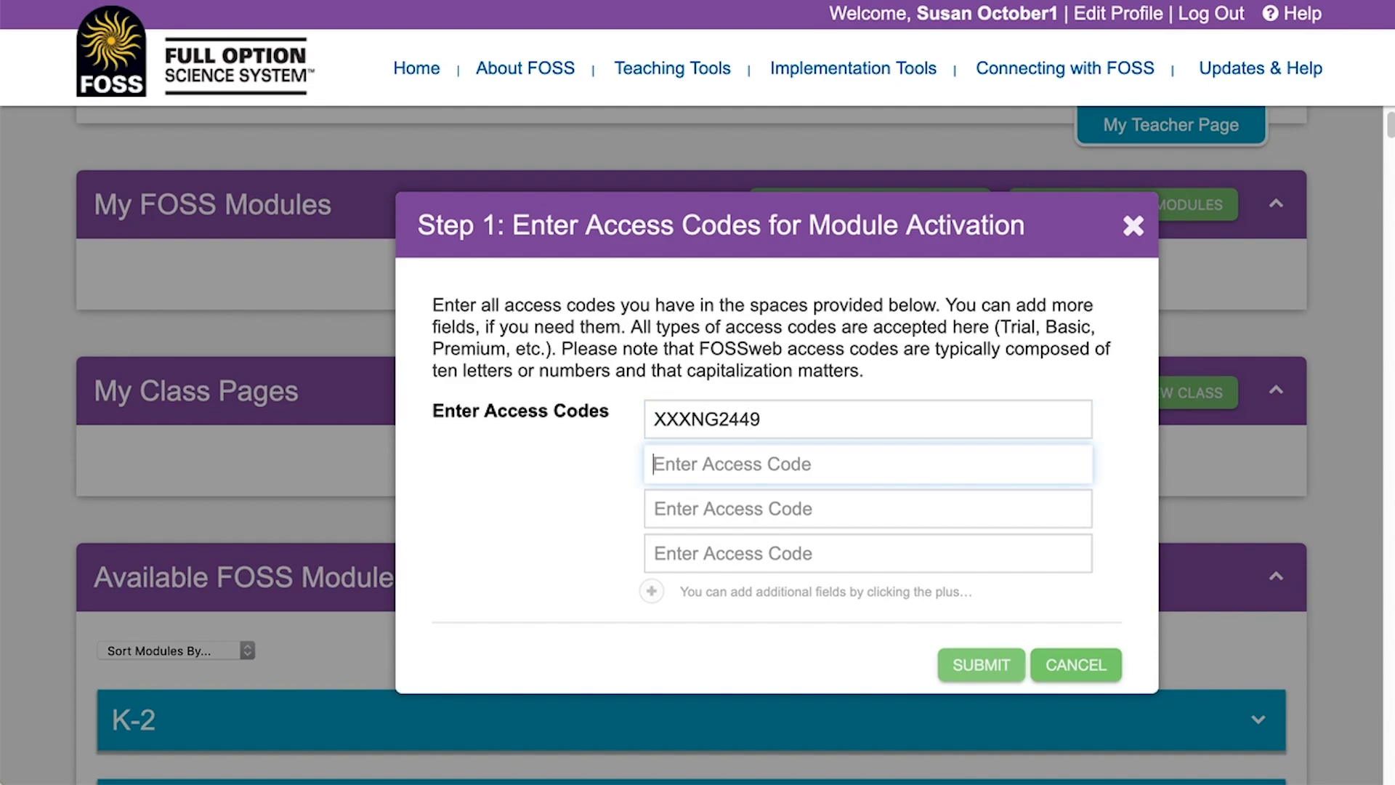
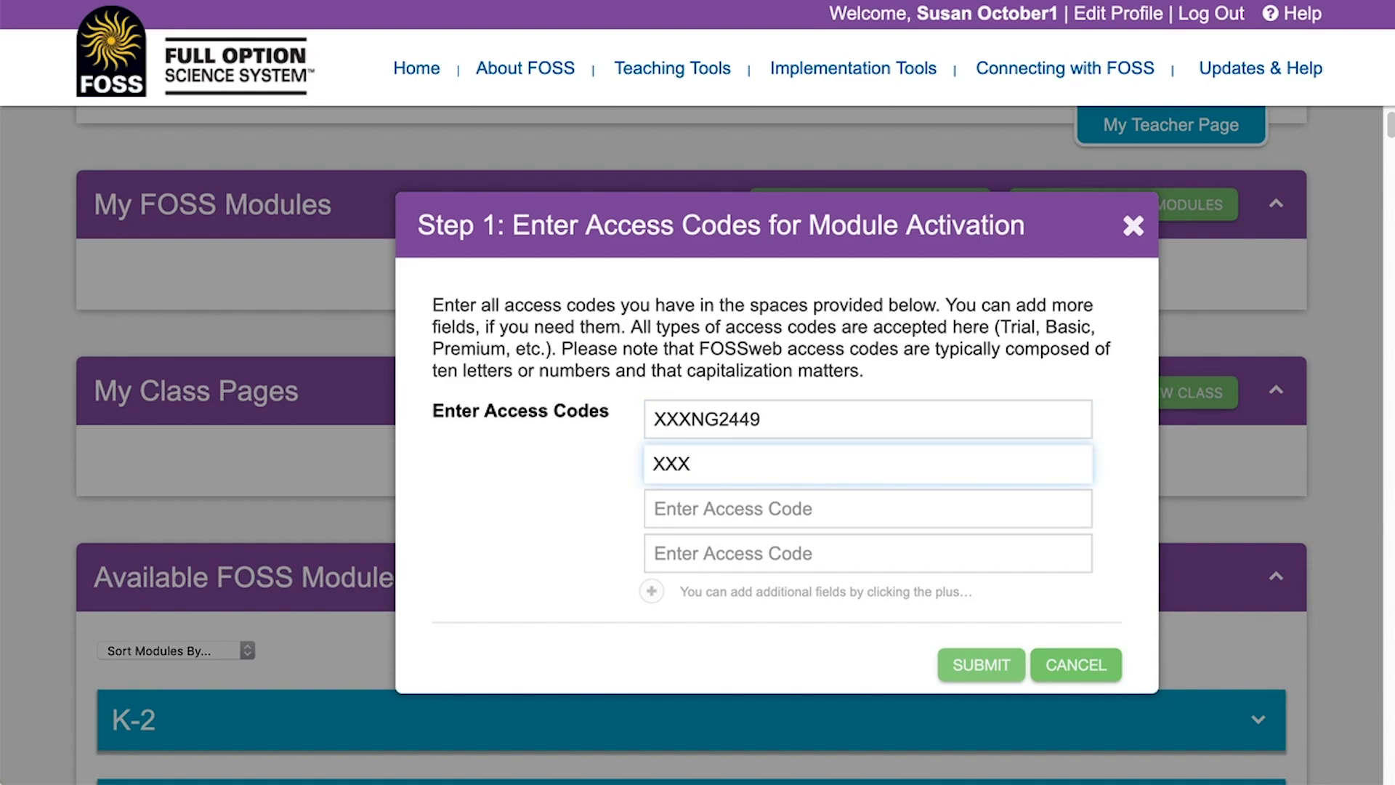
pyautogui.click(726, 509)
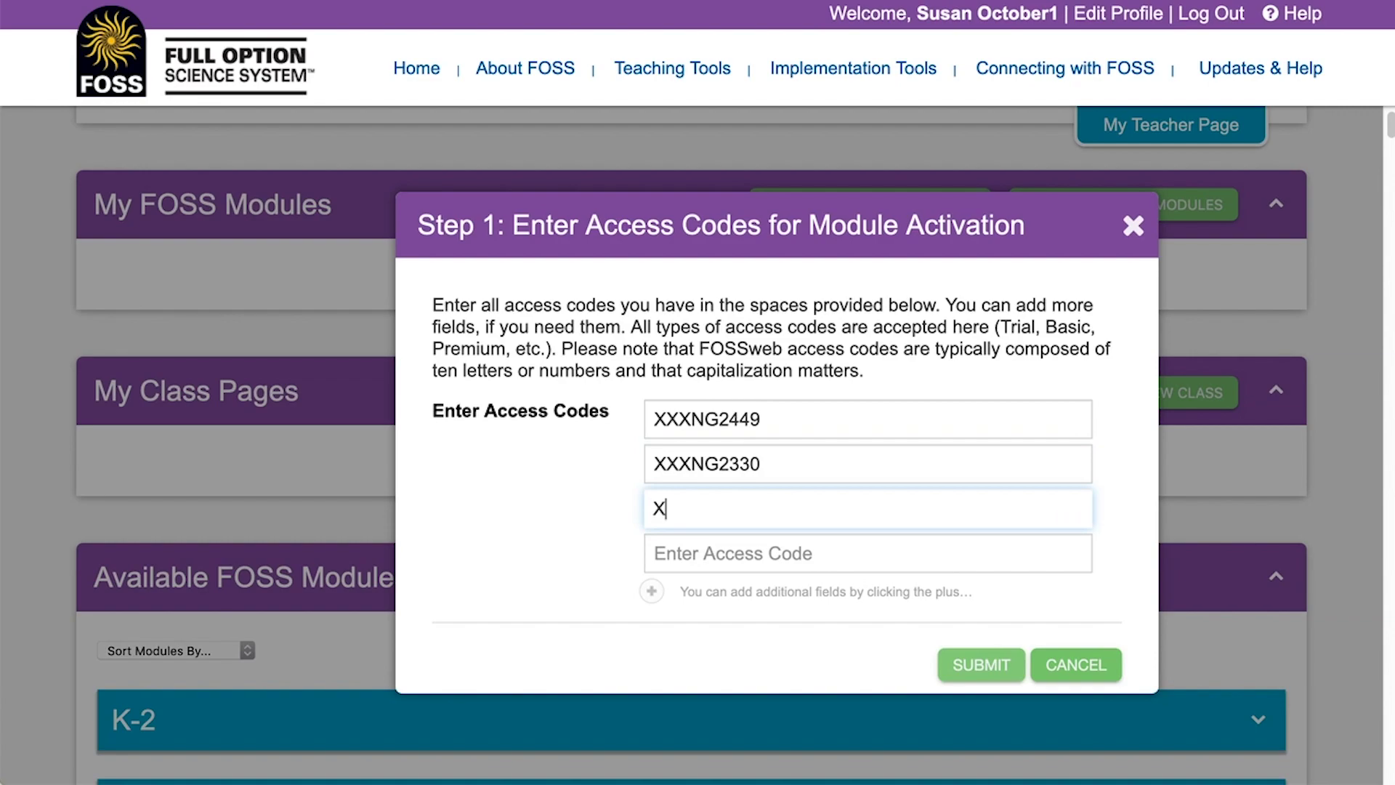
pyautogui.click(964, 662)
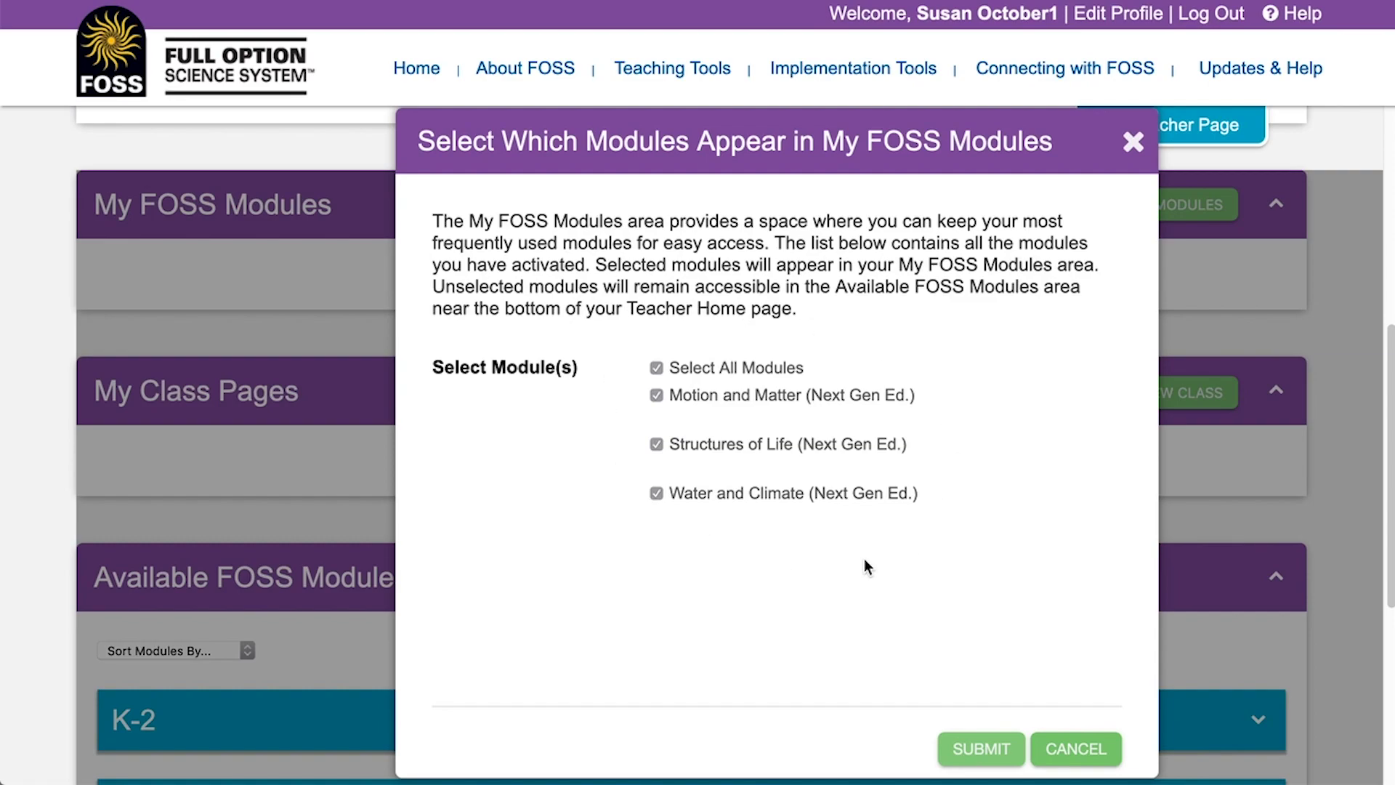
# - Keep Motion and Matter, Structures of Life, and Water and Climate checked, then confirm
pyautogui.click(658, 496)
pyautogui.click(660, 497)
pyautogui.click(981, 748)
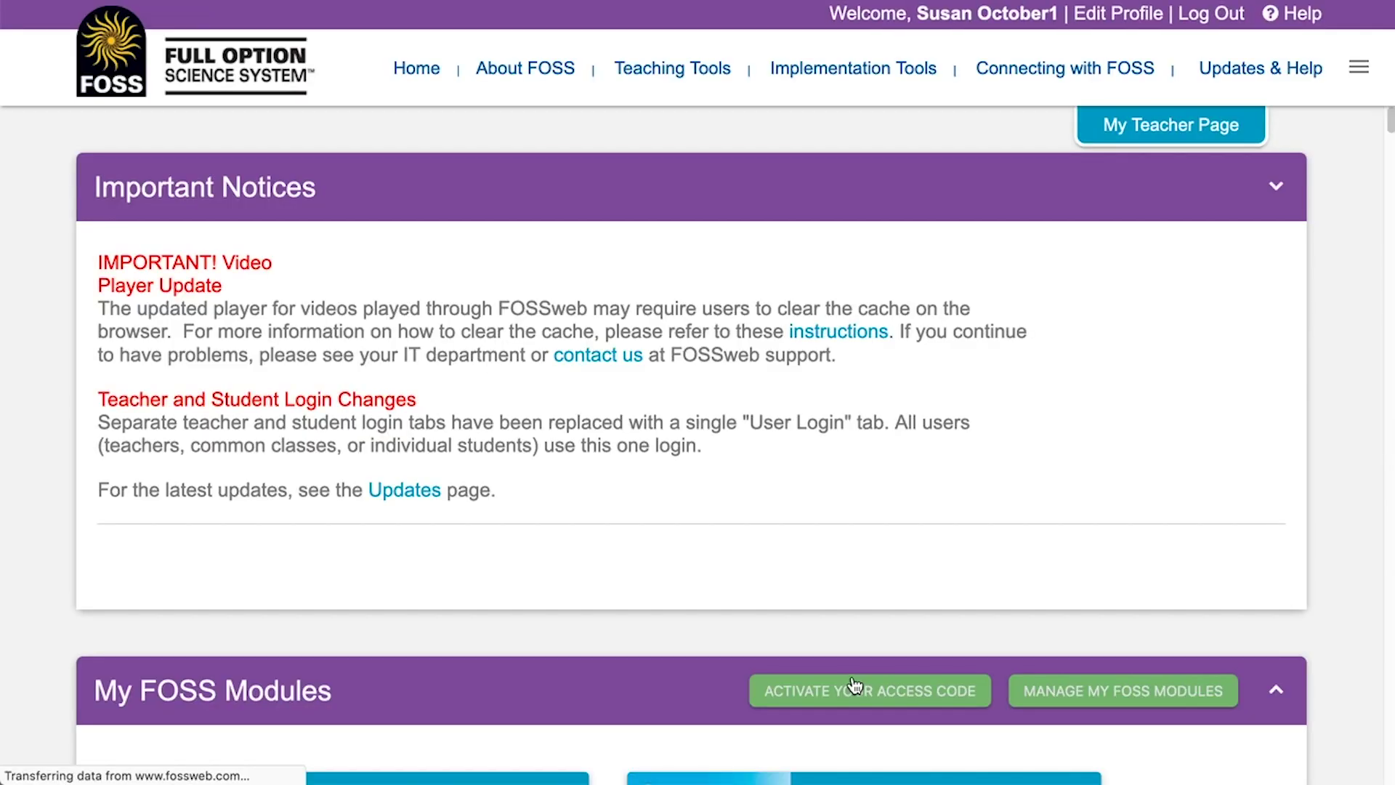
# - Open the Motion and Matter module page from the module cards
pyautogui.scroll(-8, 940, 504)
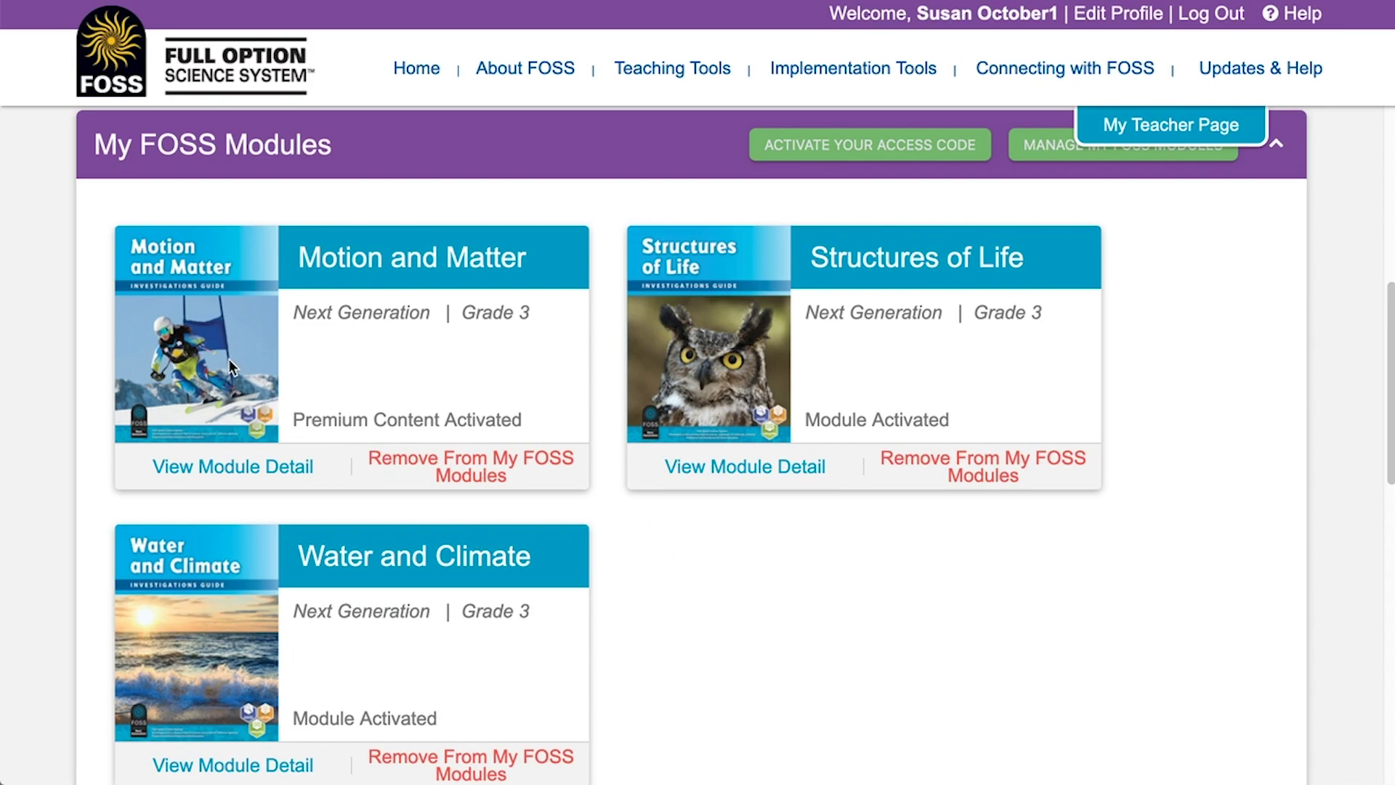
pyautogui.click(350, 256)
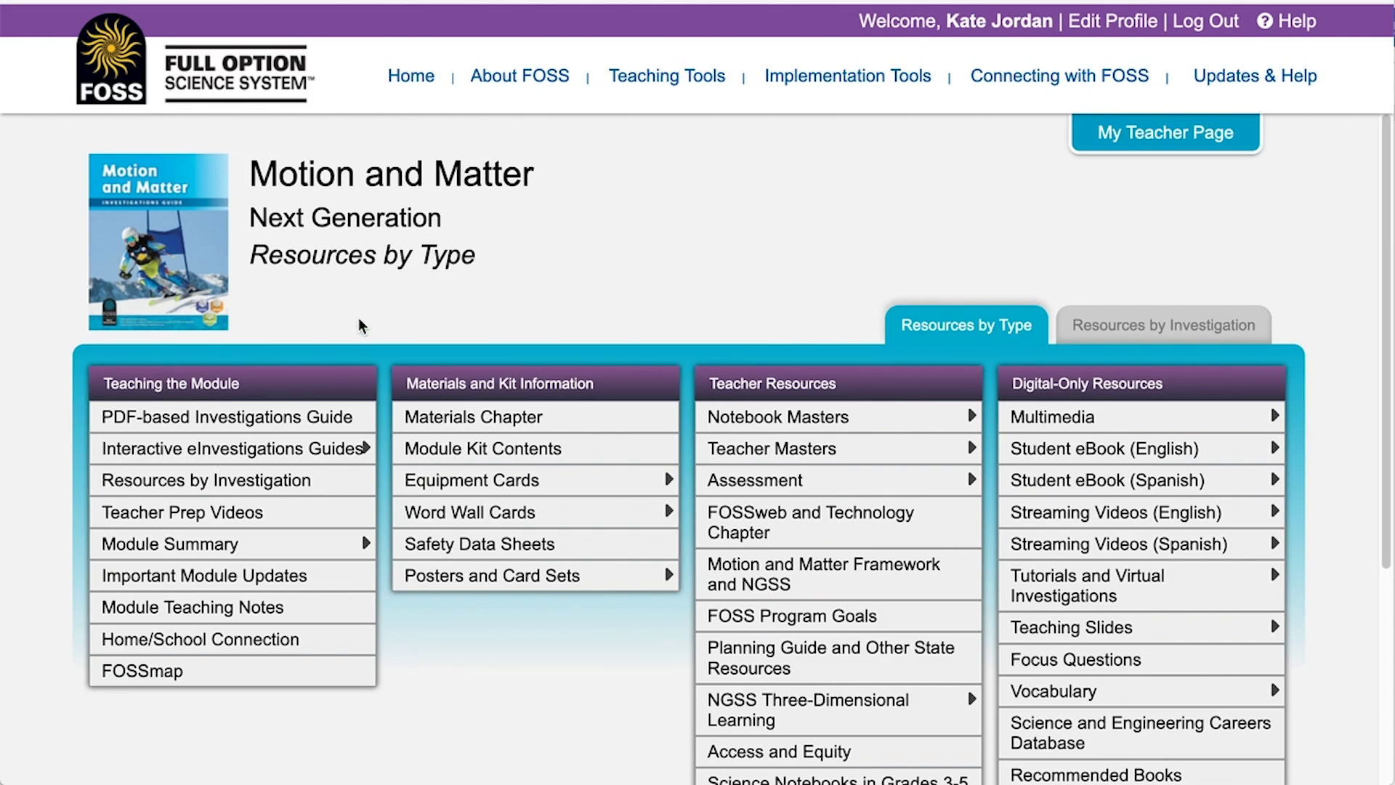
pyautogui.scroll(-2, 1391, 332)
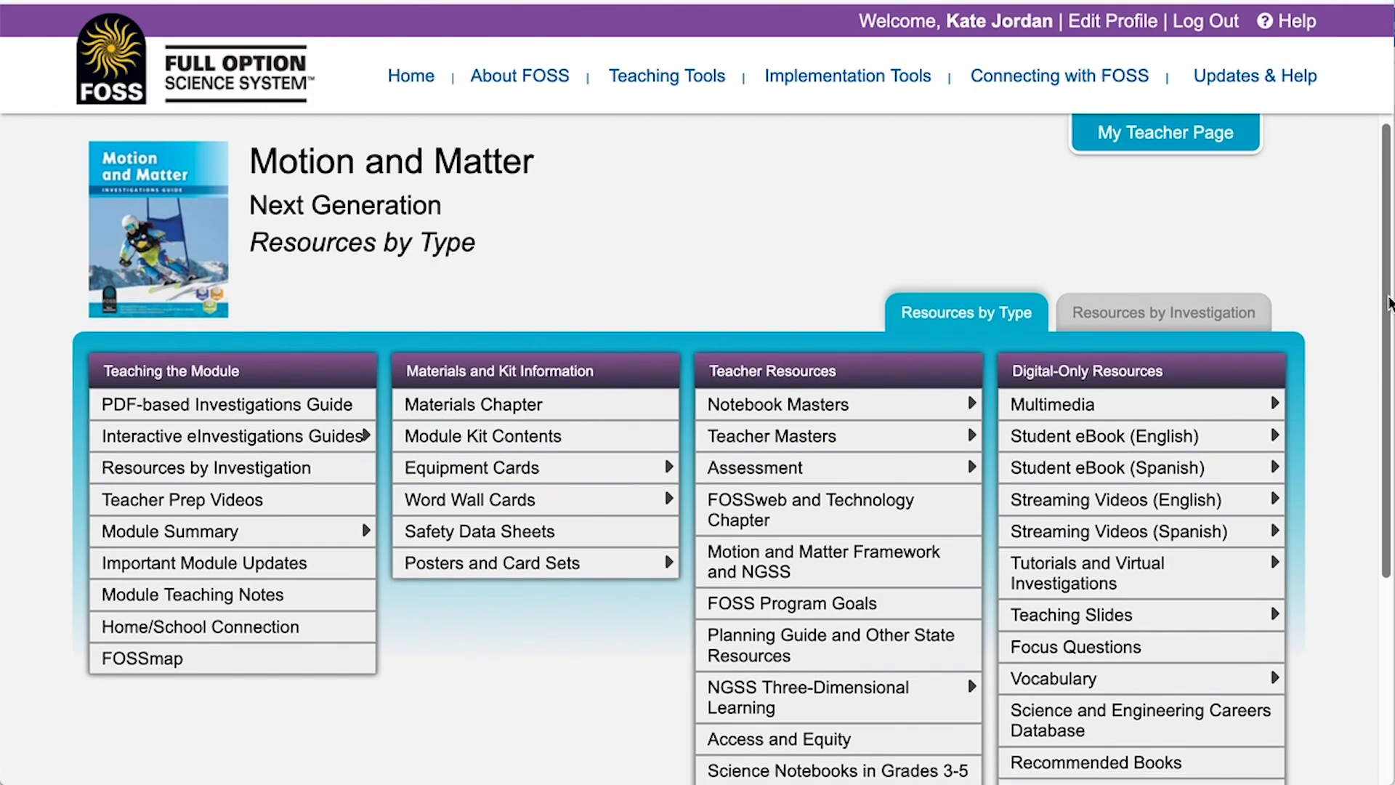
pyautogui.scroll(-1, 1390, 332)
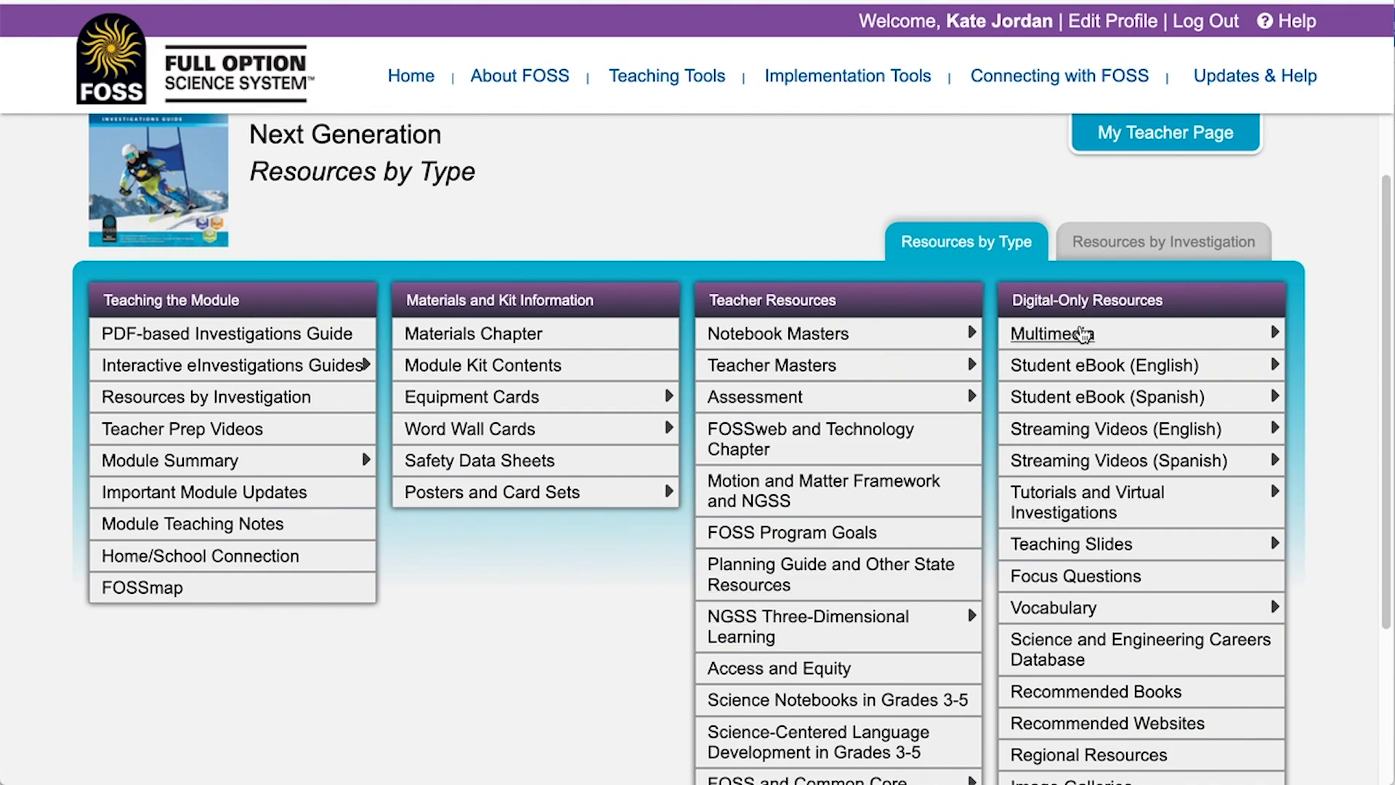
pyautogui.click(1100, 368)
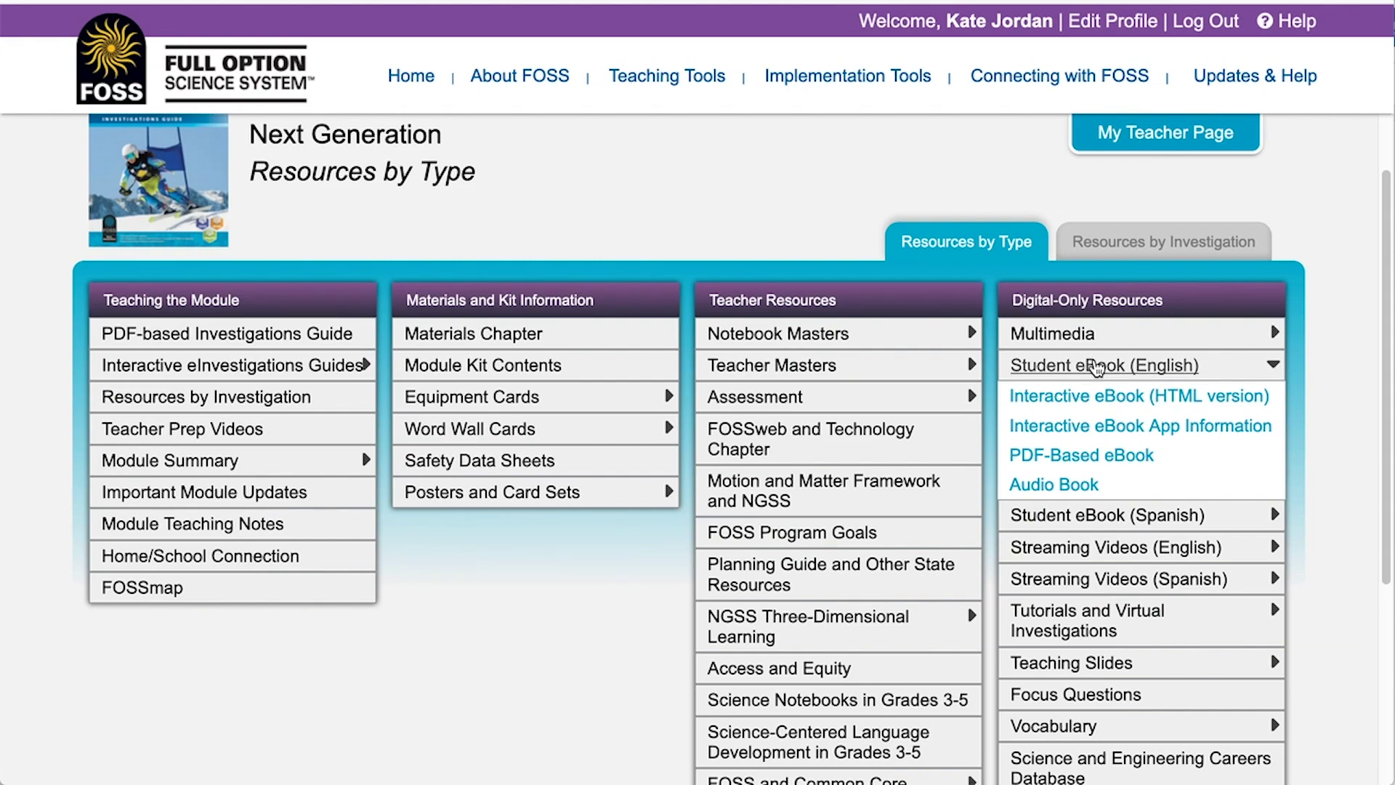
pyautogui.click(1097, 366)
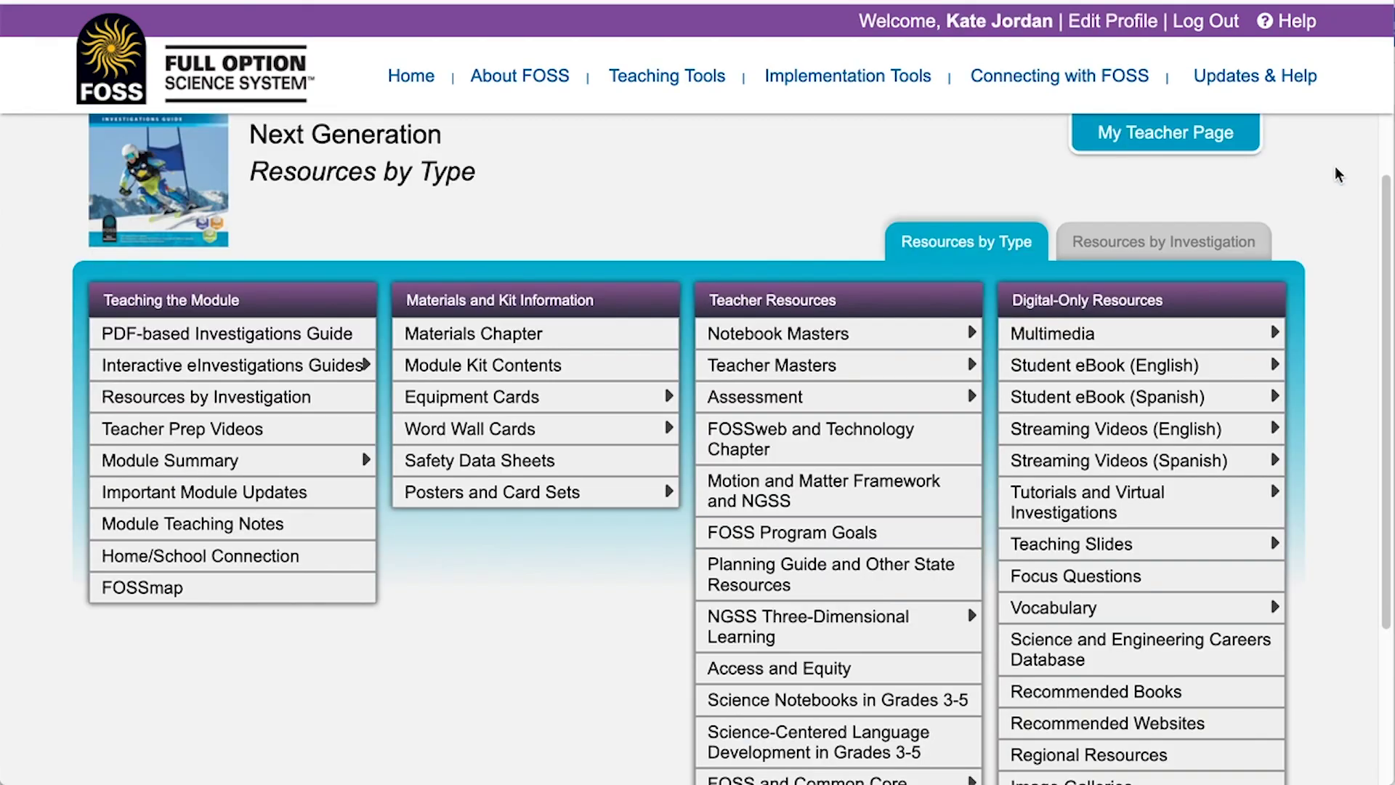
pyautogui.moveTo(1301, 76)
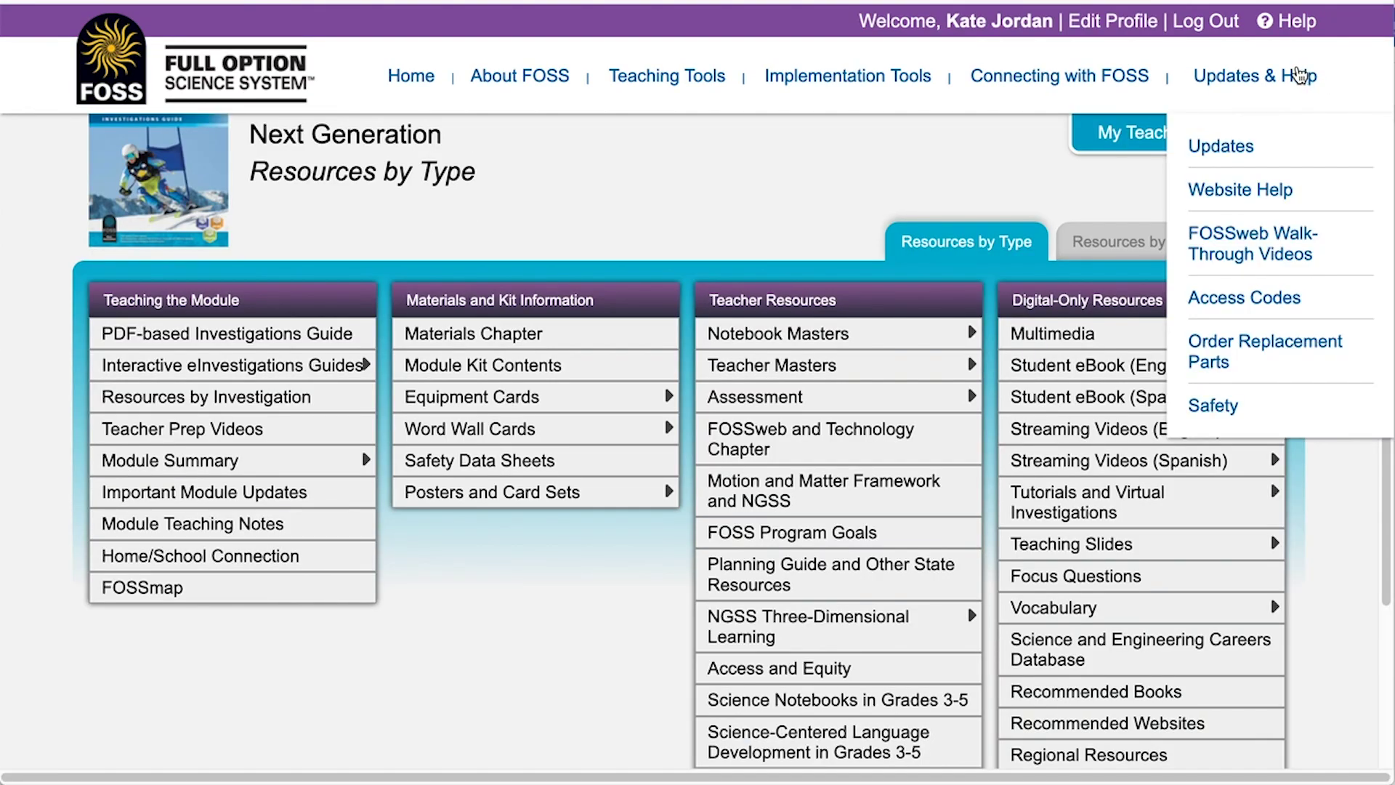
# - Visit the Walk-Through Videos and Website Help FAQ pages, then the Contacting FOSS page
pyautogui.click(1250, 254)
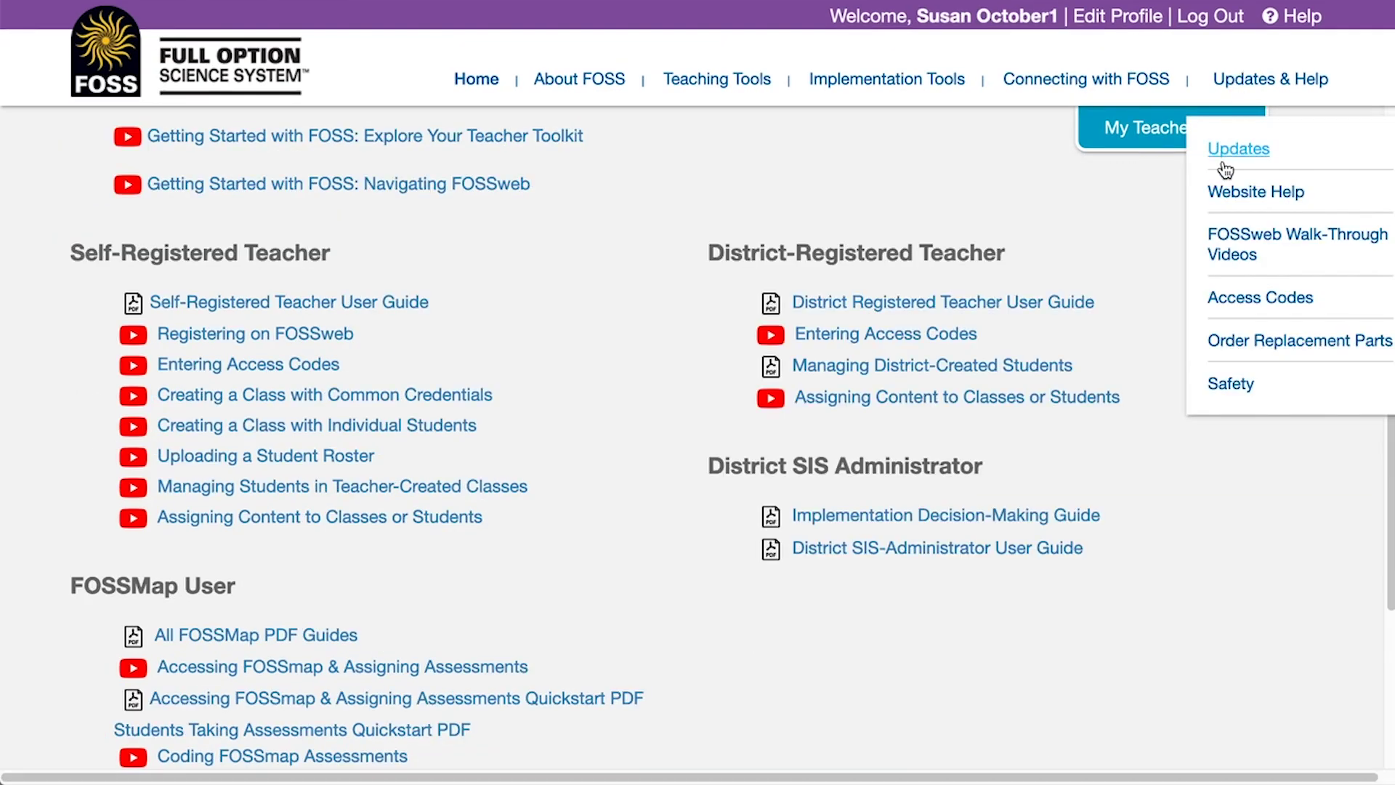
pyautogui.click(1226, 193)
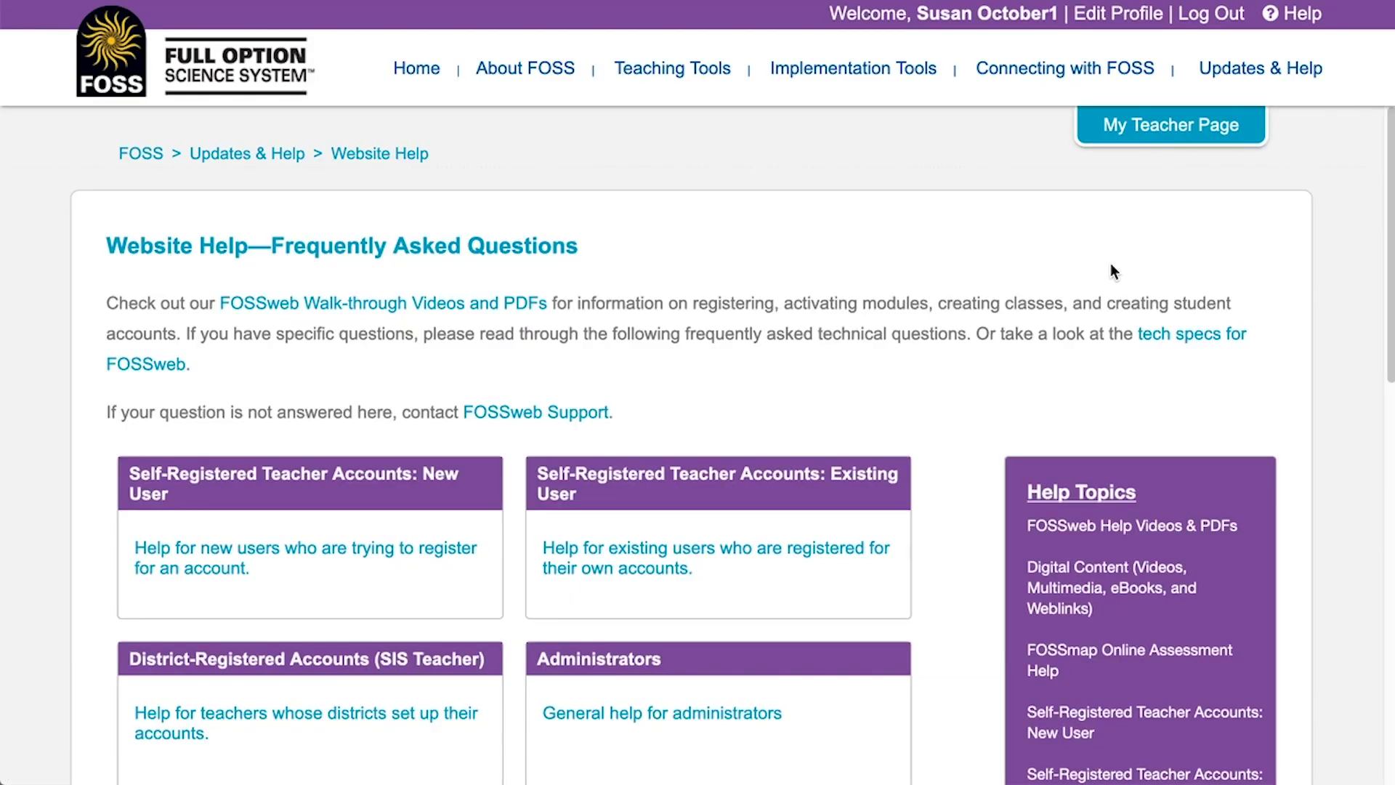
pyautogui.moveTo(1028, 73)
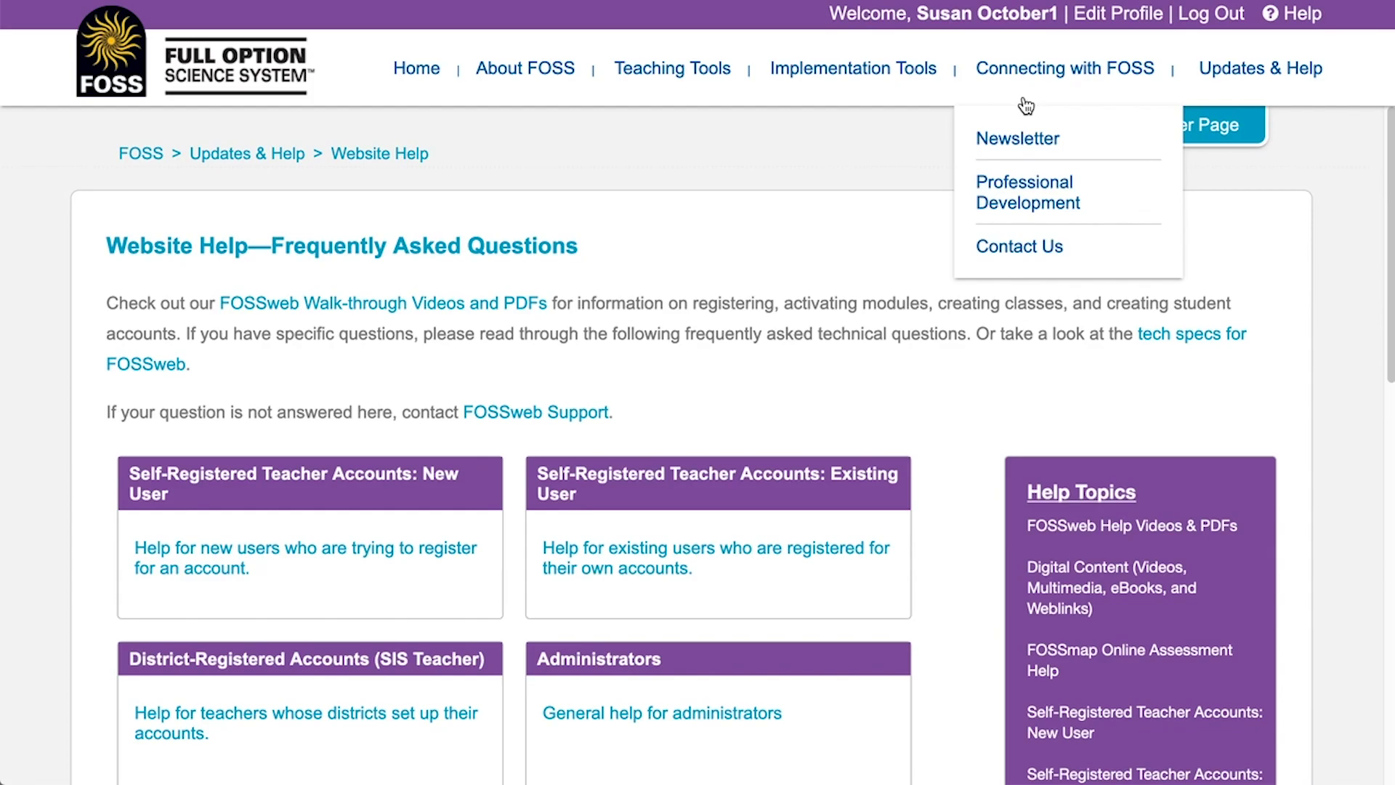
pyautogui.click(1019, 248)
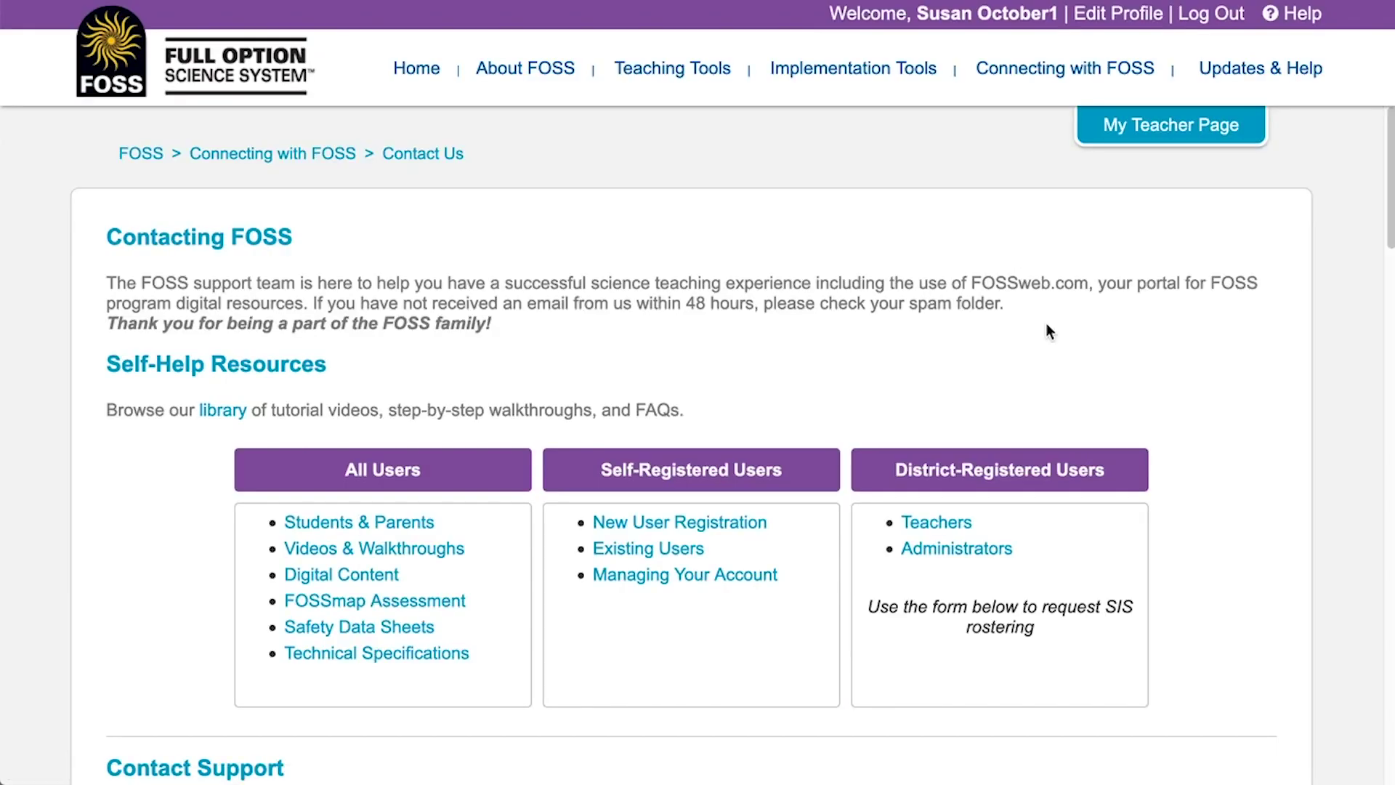